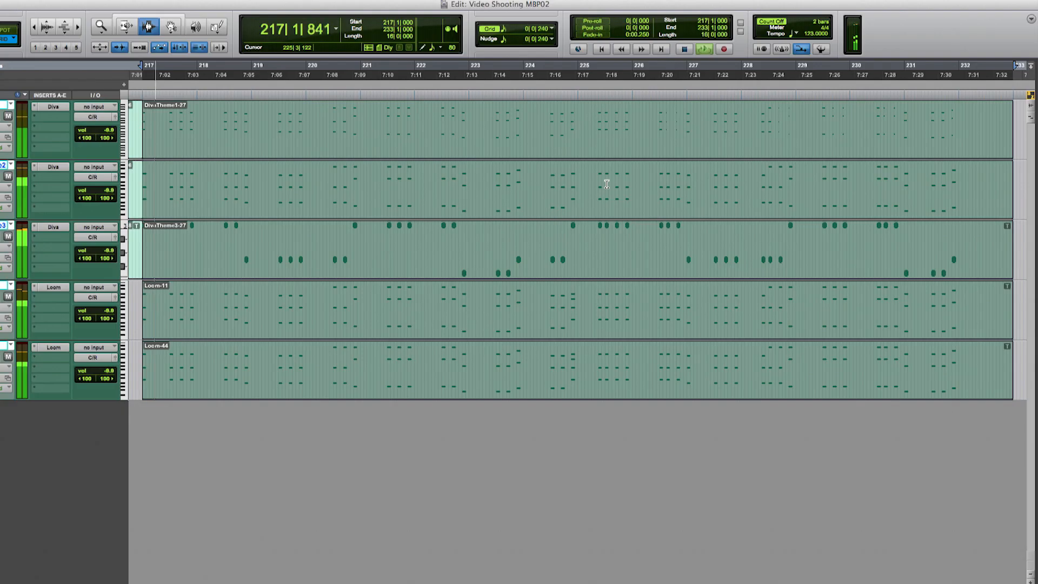
Inspect the instrument plug-ins on the three Diva tracks and the two Loom tracks during playback.
left_click(52, 107)
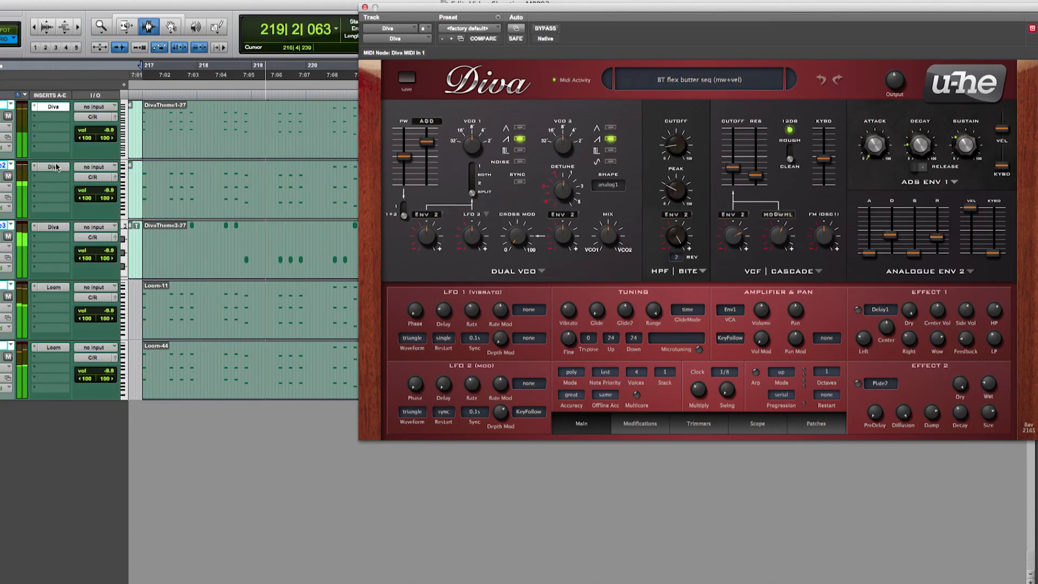
left_click(53, 167)
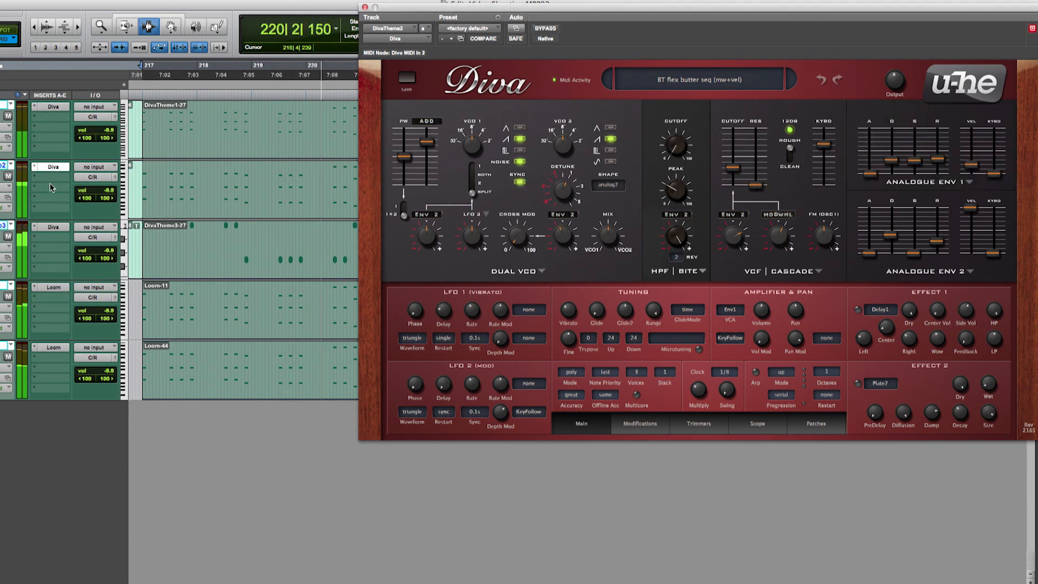
left_click(53, 227)
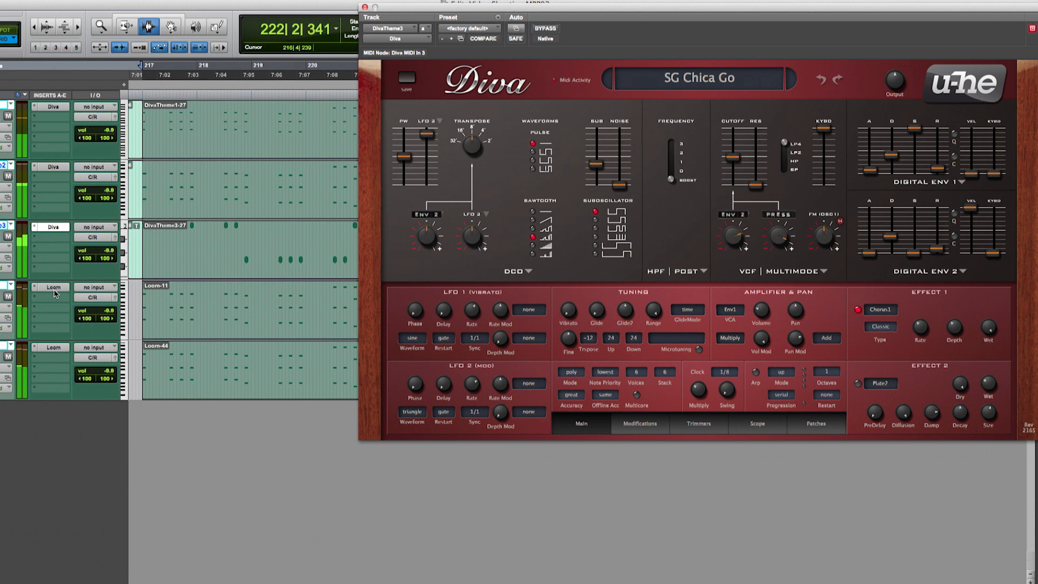
left_click(54, 294)
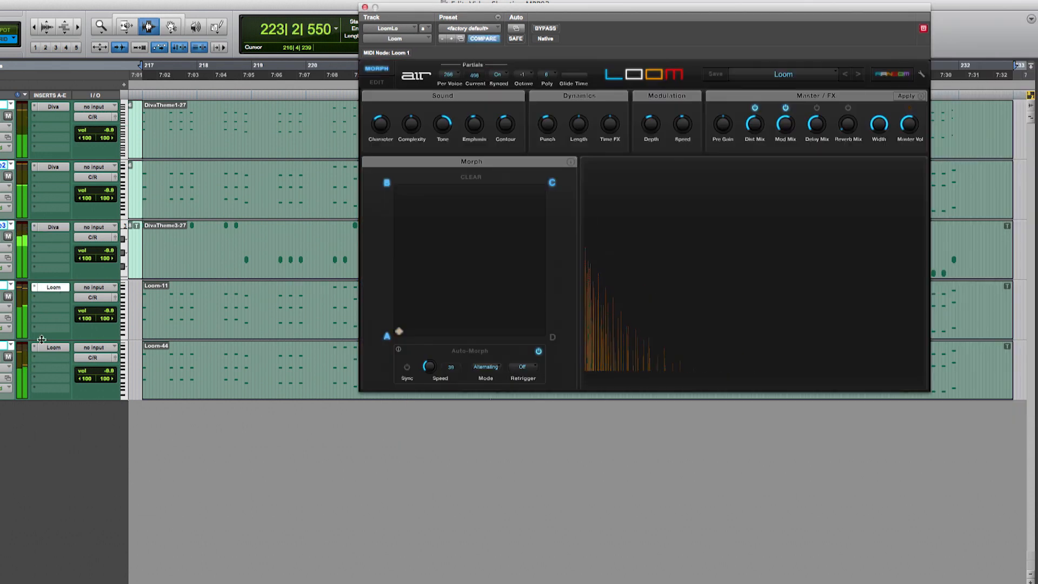
left_click(46, 348)
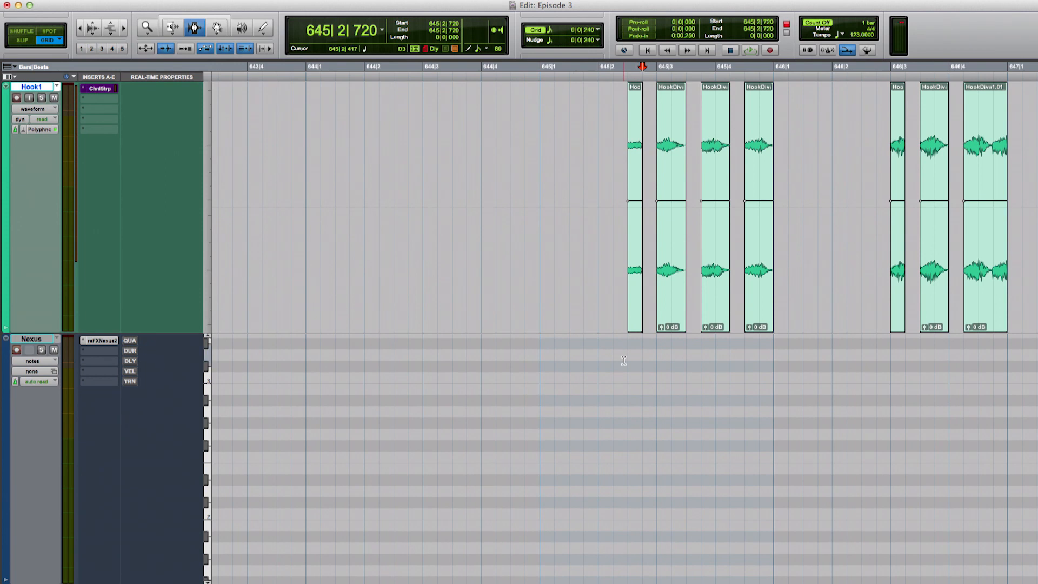
Record-enable the Nexus track in notes view and insert a 240-tick A2 note at 645|2|480, under the first Hook1 clip.
left_click(33, 367)
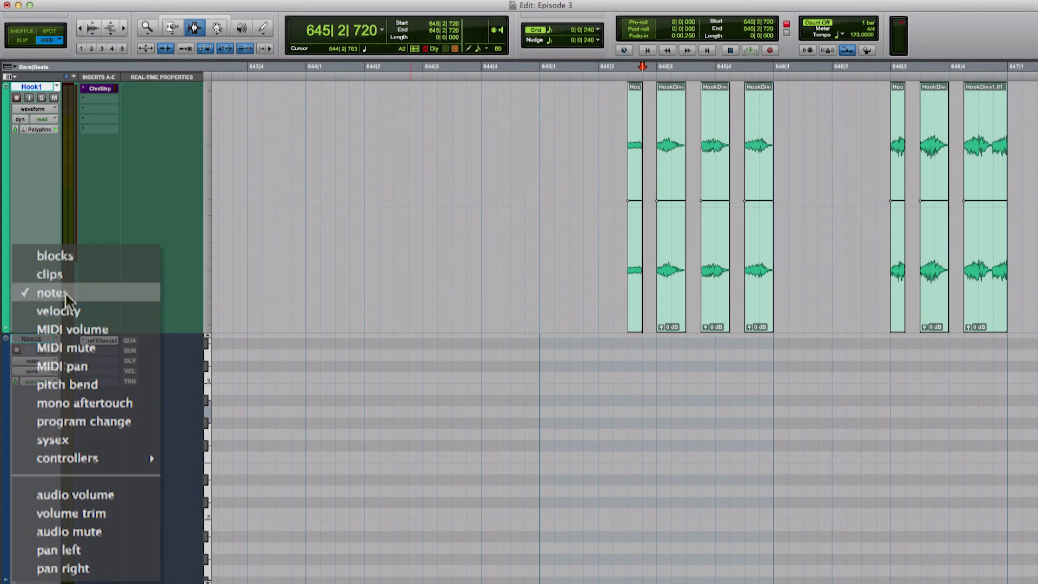
left_click(65, 292)
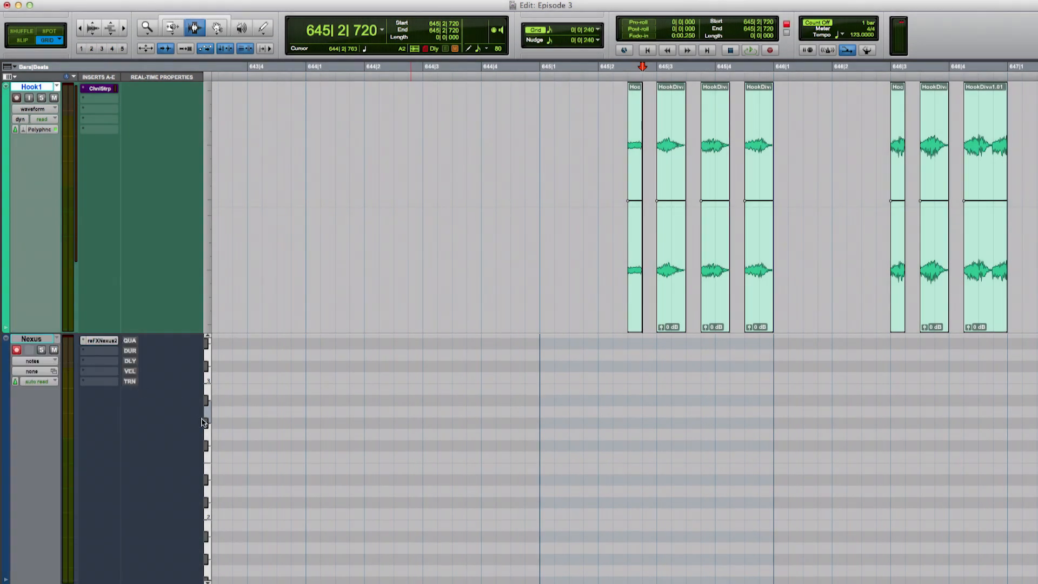
key("super+7")
double_click(633, 412)
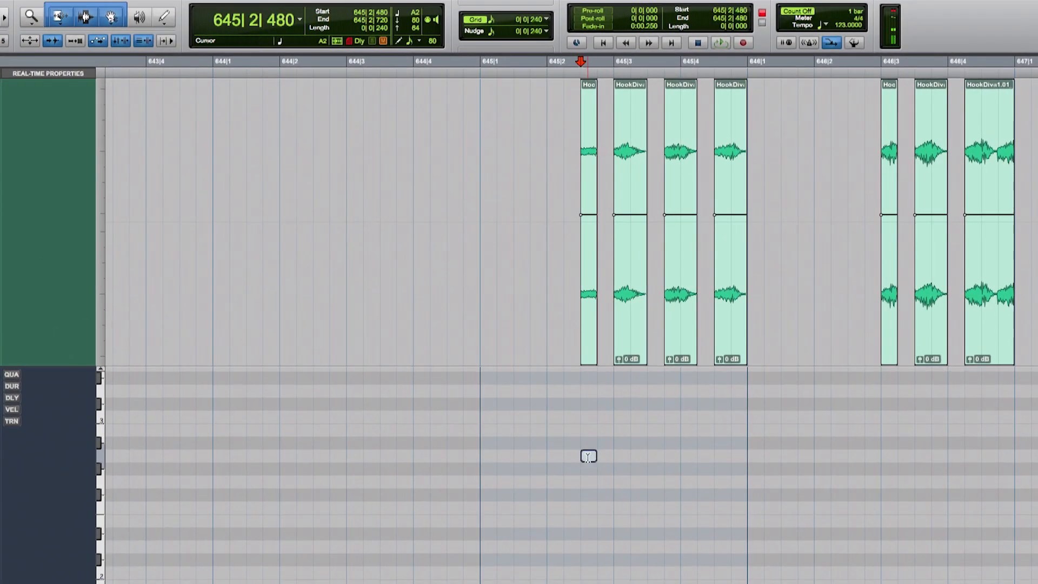
left_click(588, 457)
left_click(589, 460)
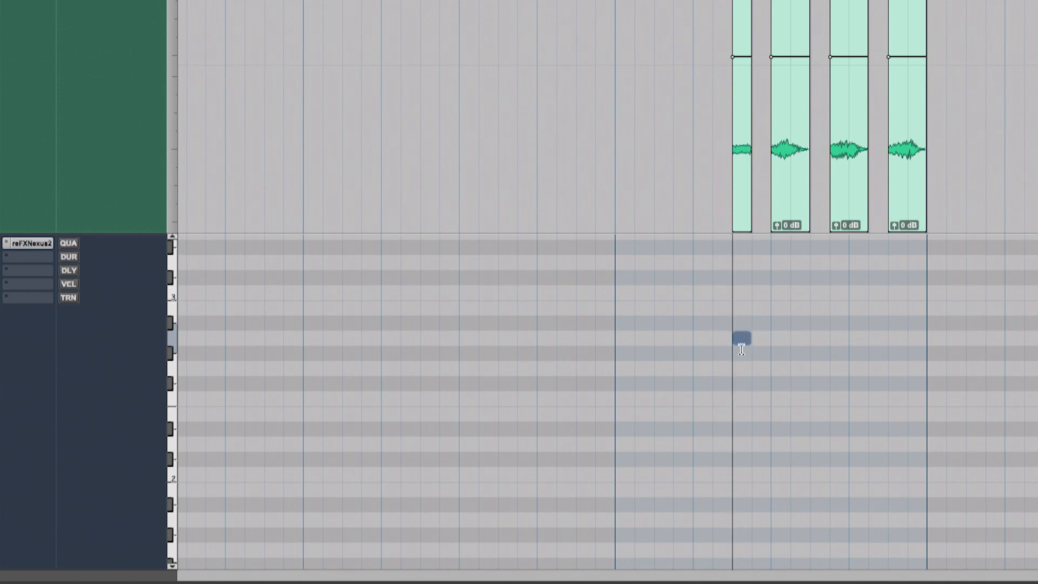
Lower the note by one semitone and copy it under the next three Hook1 clips, raising the last copy by two semitones.
left_click(740, 340)
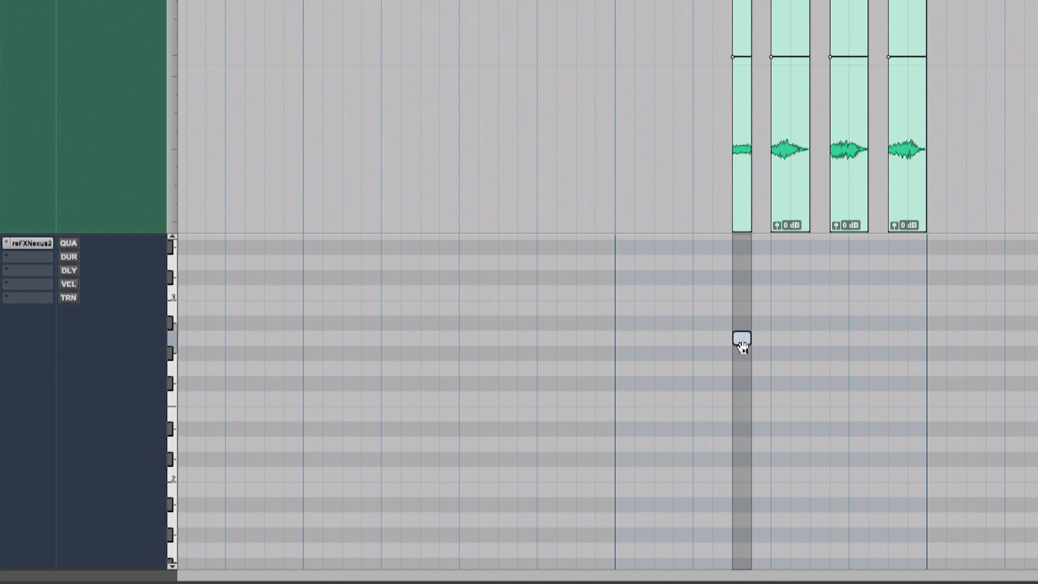
key("F8")
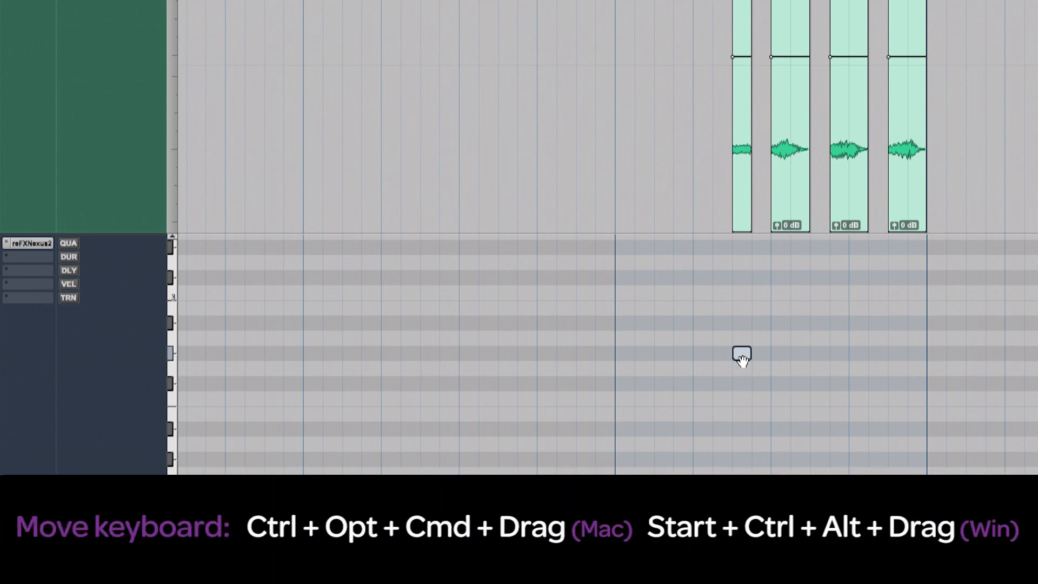
left_click_drag(172, 389, 172, 306)
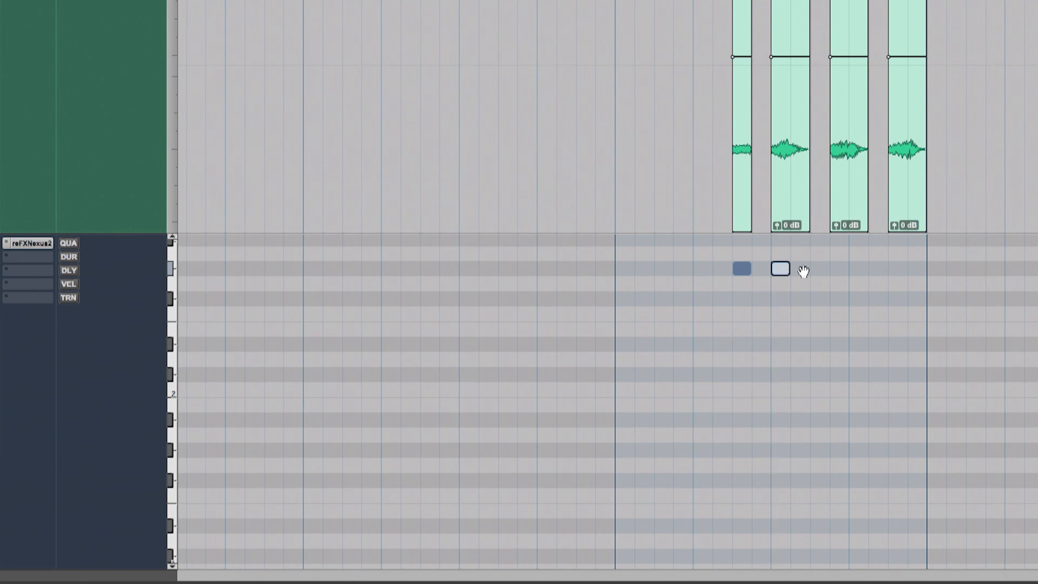
left_click_drag(839, 269, 898, 269)
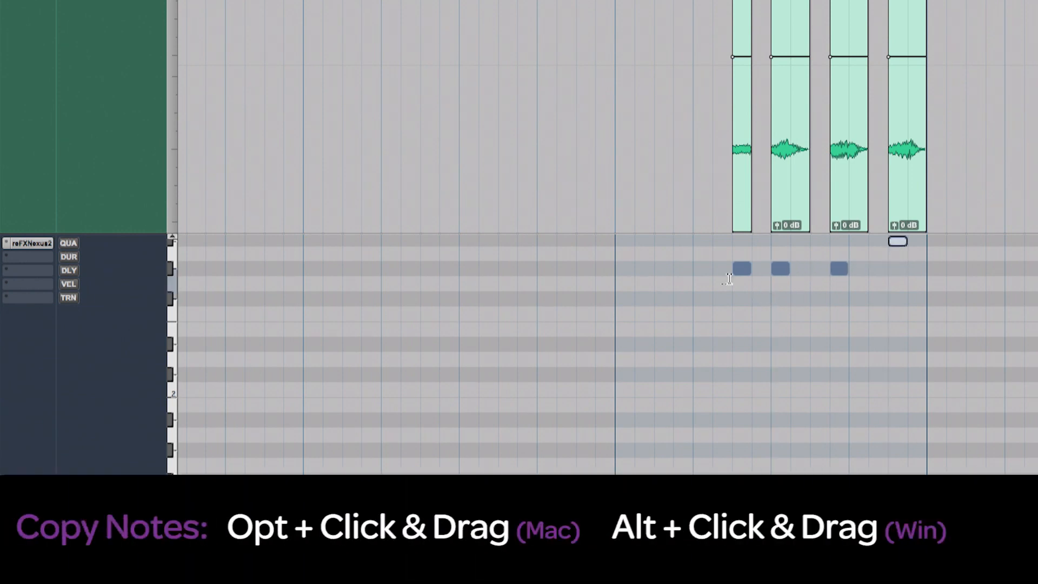
Play the four Nexus notes from just before the first one.
key("space")
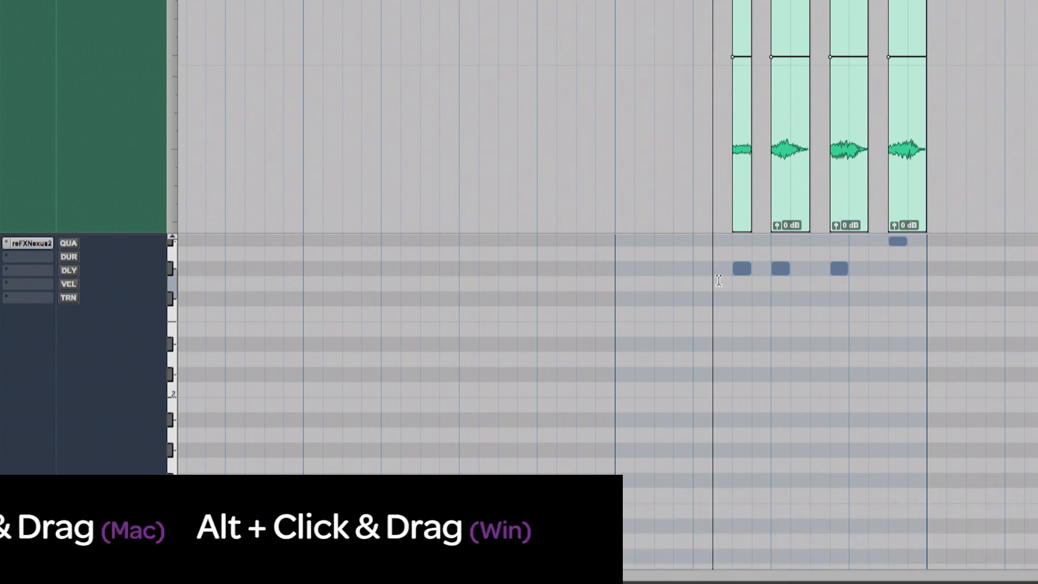
left_click(719, 281)
key("space")
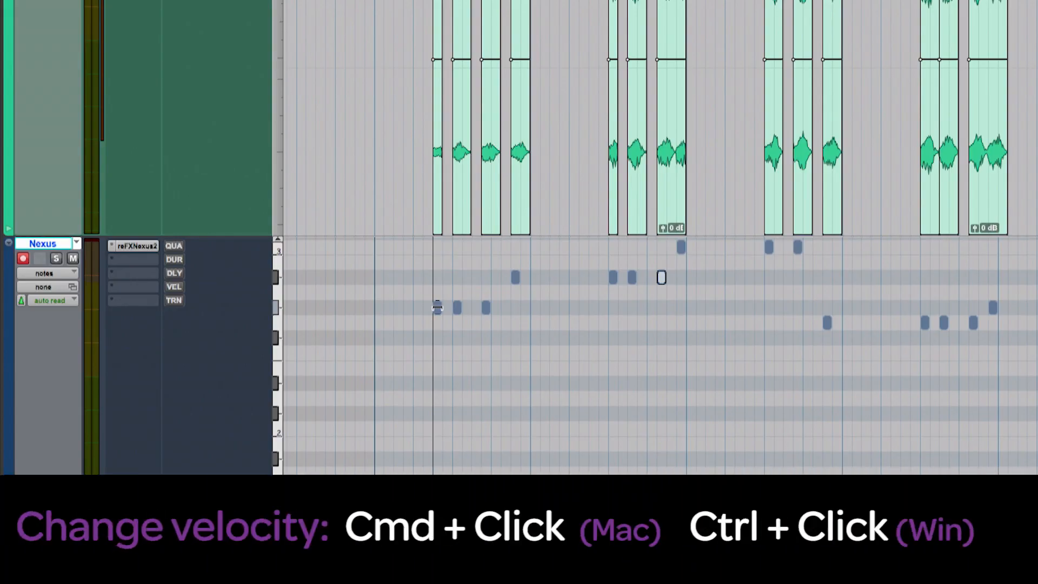
Adjust the velocities of the first and fourth Nexus notes, setting the fourth to about 71.
left_click_drag(437, 308, 438, 313)
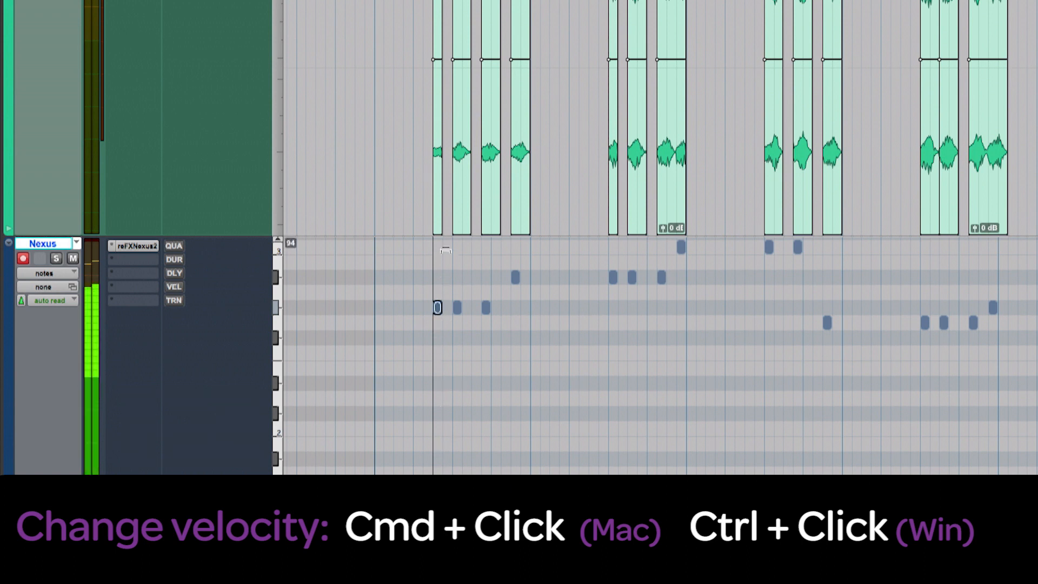
left_click_drag(442, 265, 442, 363)
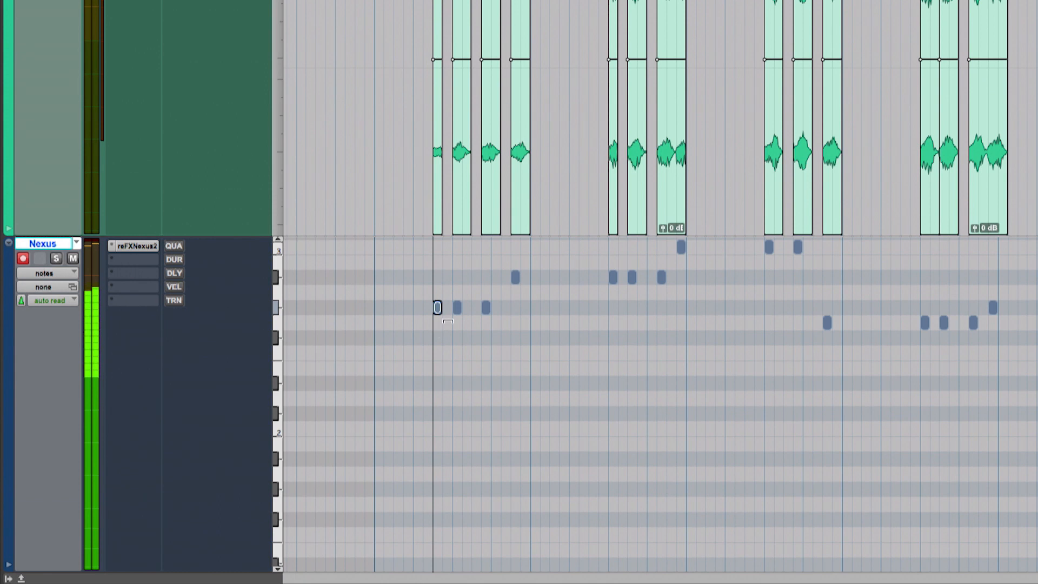
left_click(515, 277)
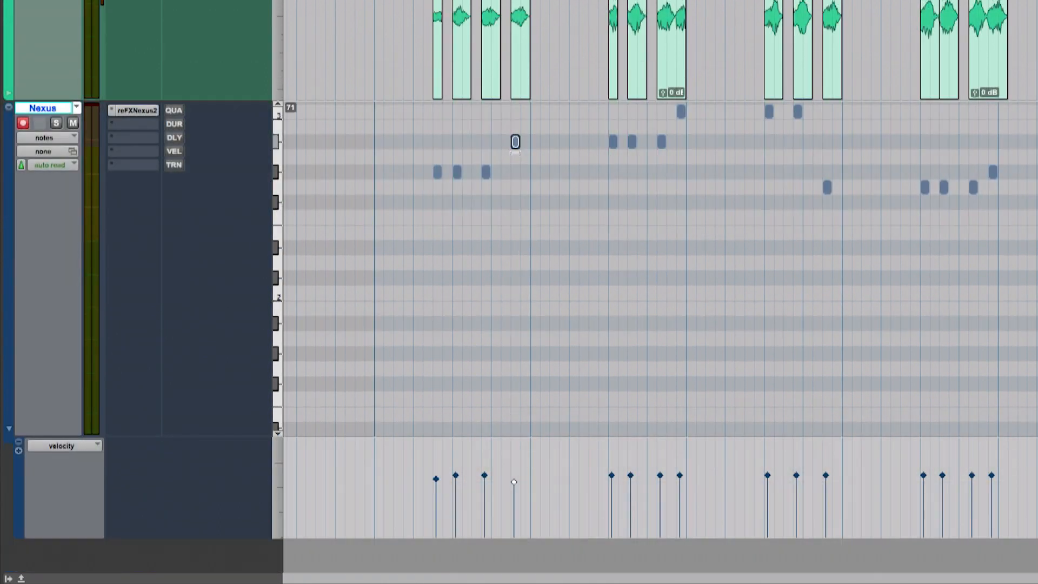
left_click(62, 446)
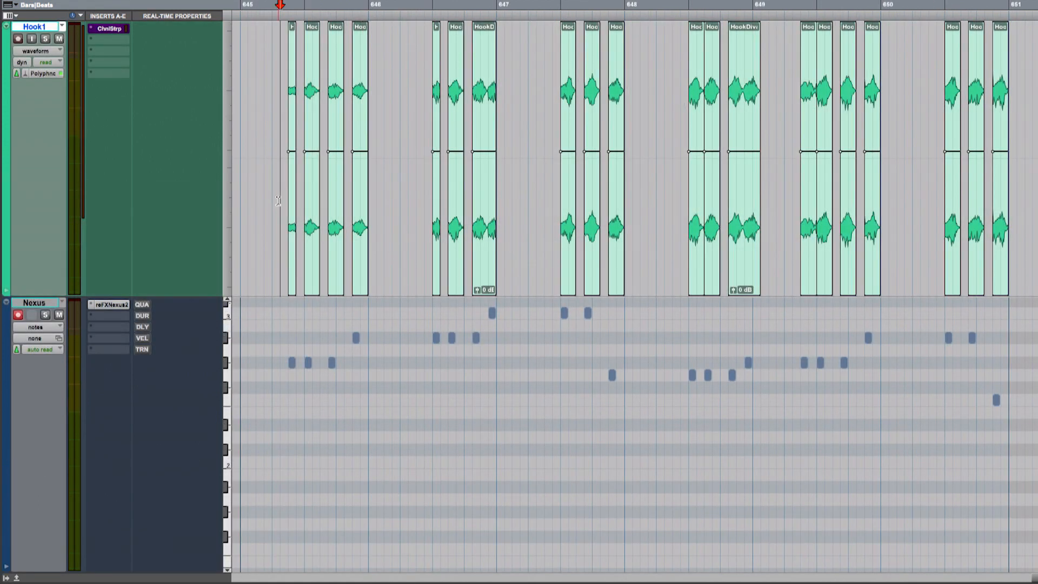
Play the Hook1 audio together with the programmed Nexus notes to compare them.
key("space")
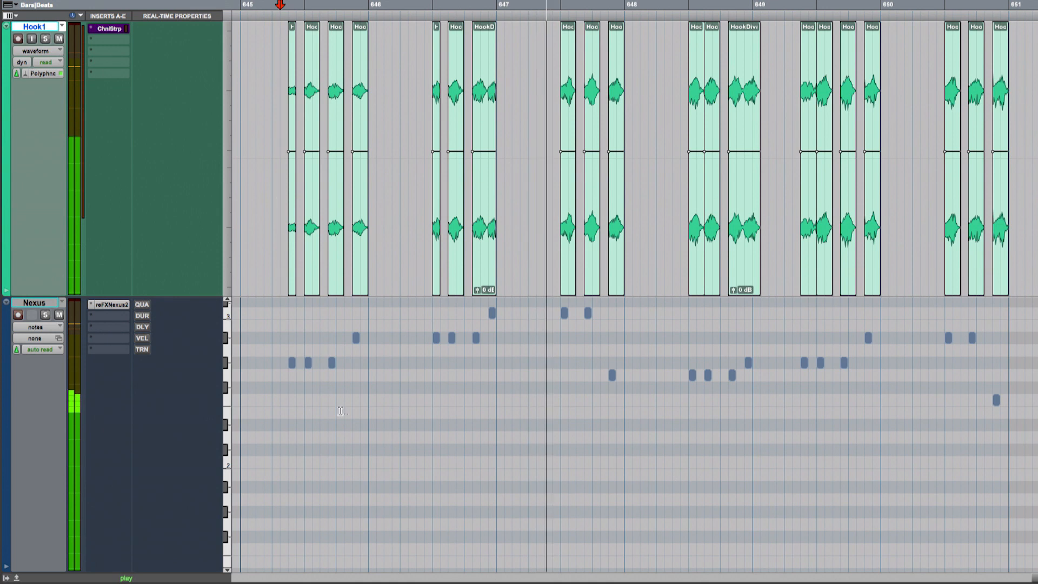
scroll(229, 373, "up", 4)
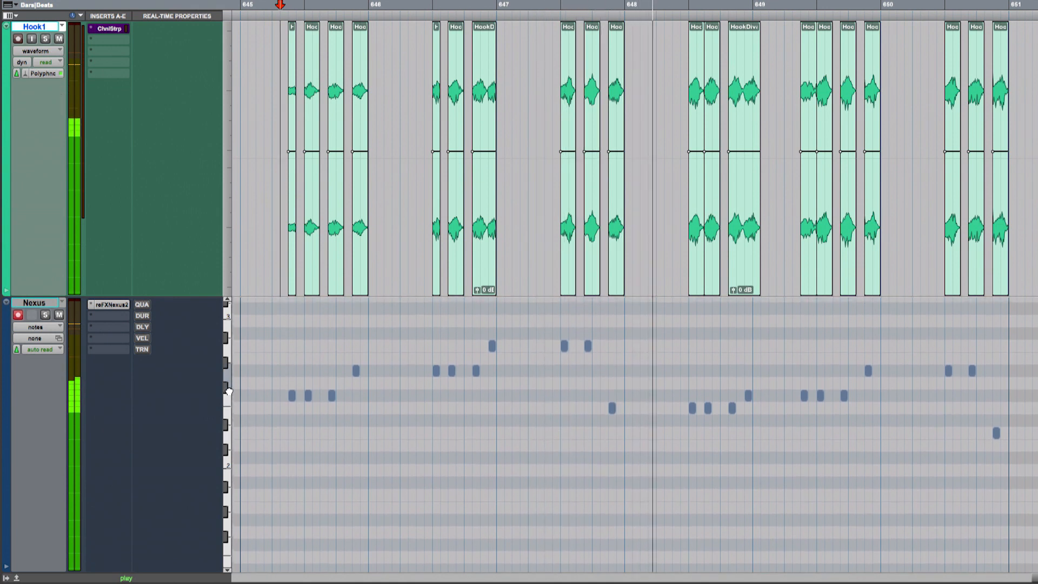
scroll(232, 381, "down", 3)
scroll(232, 381, "down", 1)
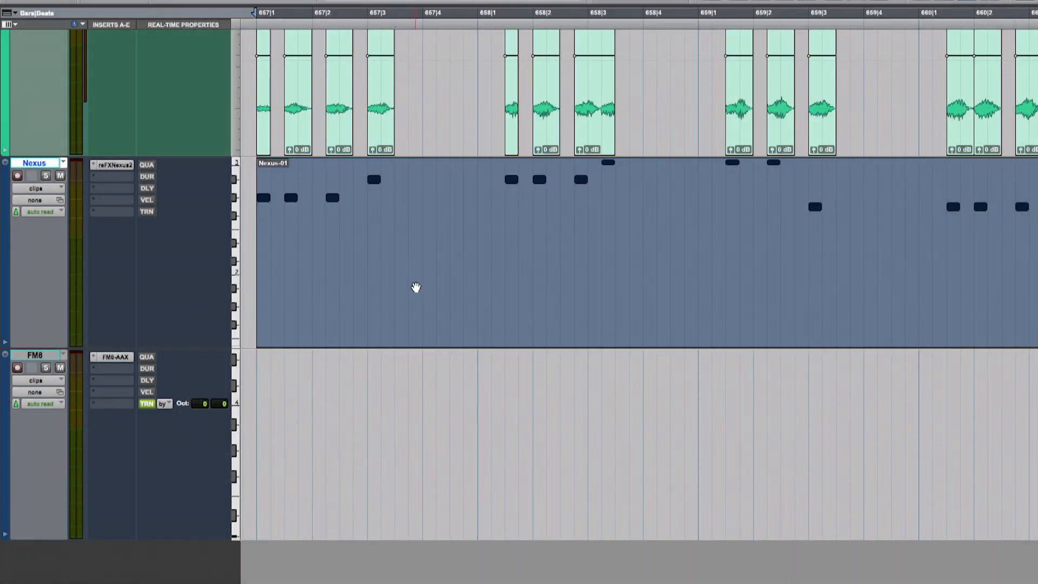
Copy the Nexus clip onto the FM8 track and play it transposed up one octave.
left_click_drag(416, 286, 405, 416)
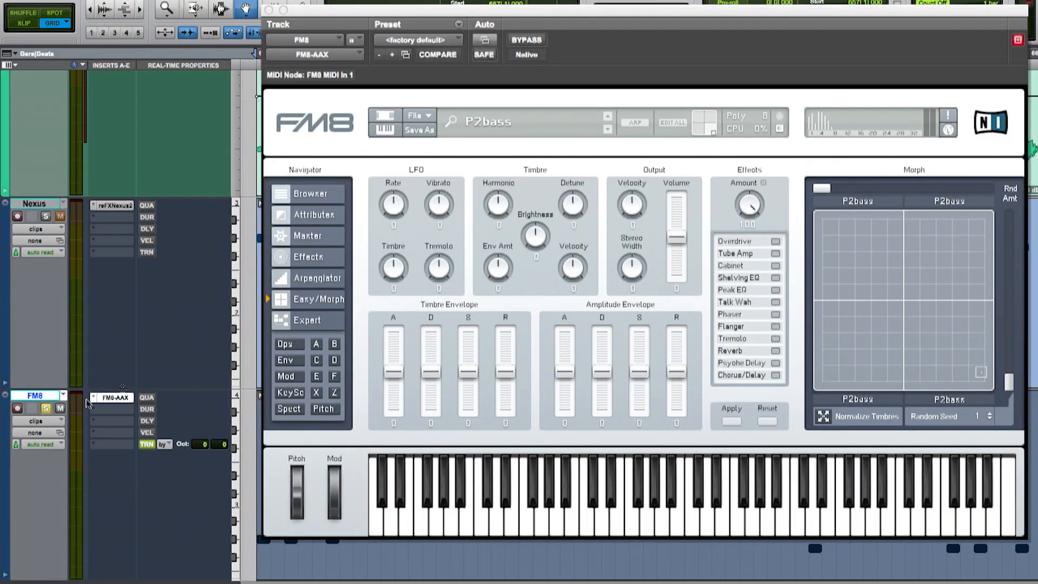
key("space")
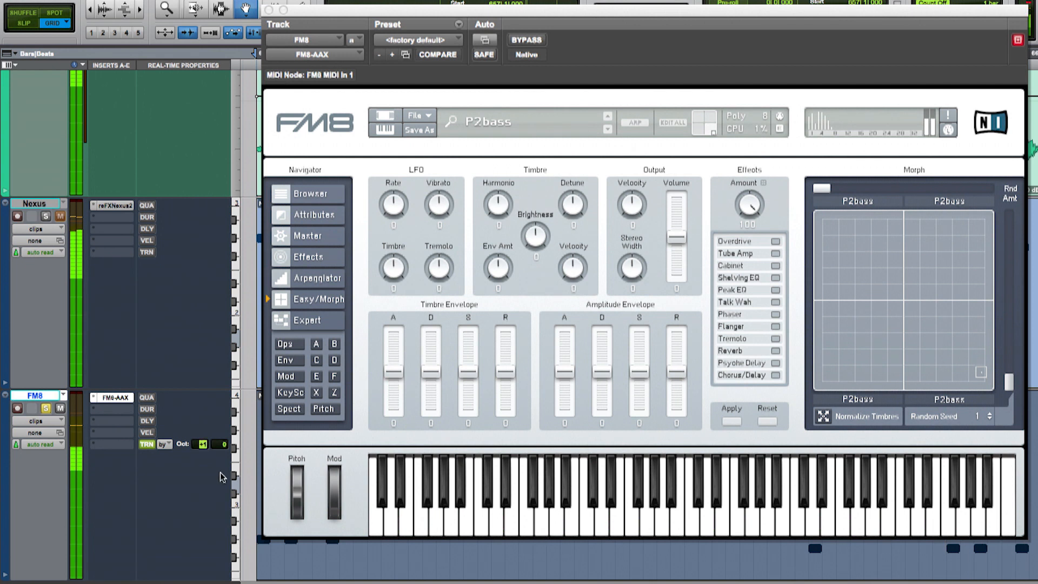
Set the FM8 instrument's Stereo Width to 82 and its Brightness to about 43.
left_click_drag(619, 274, 642, 228)
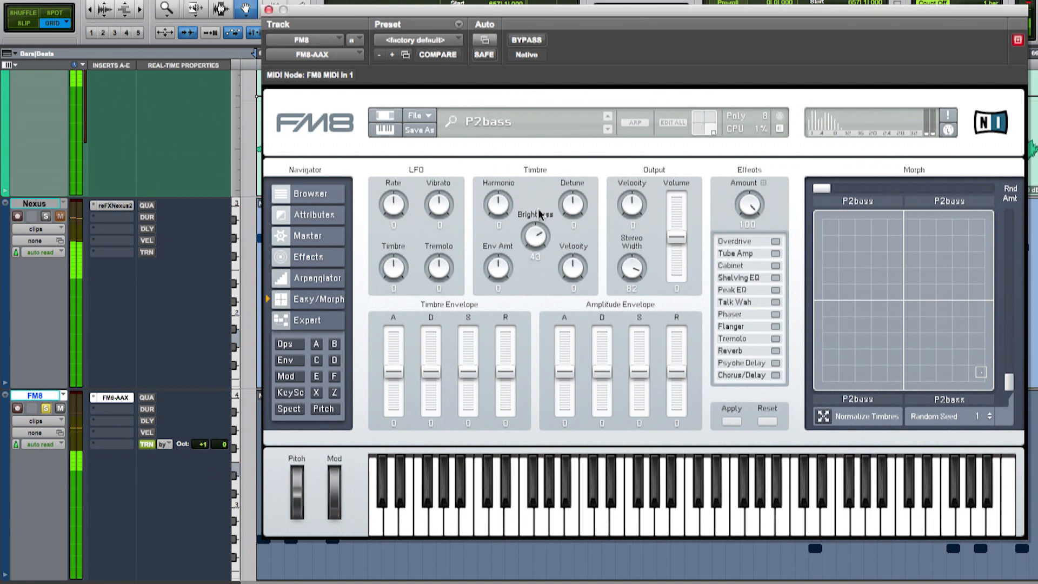
left_click_drag(538, 205, 540, 204)
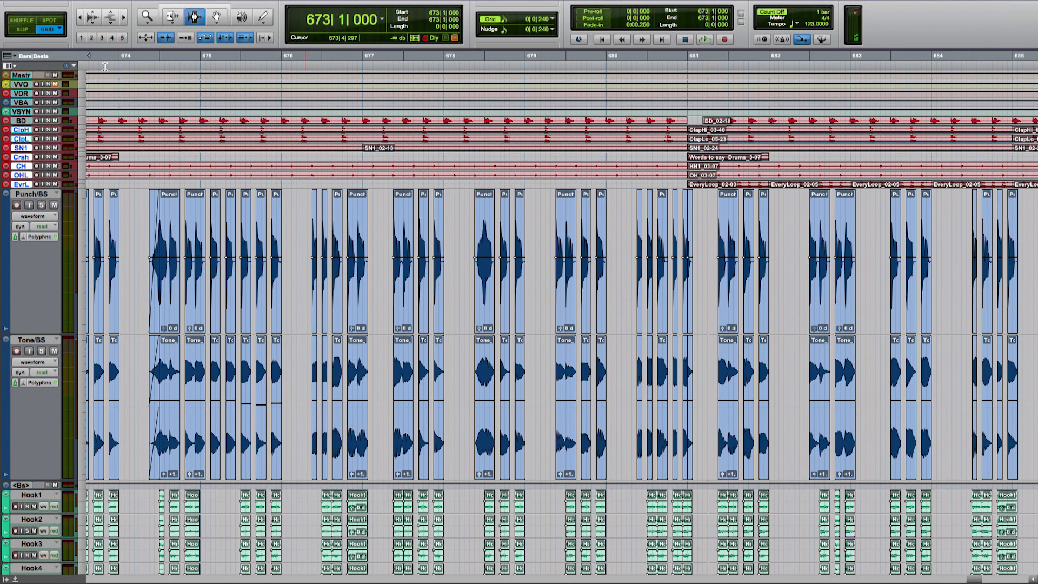
Play the arrangement of drums, bass and hooks from bar 673 and bring up the Mix window.
key("space")
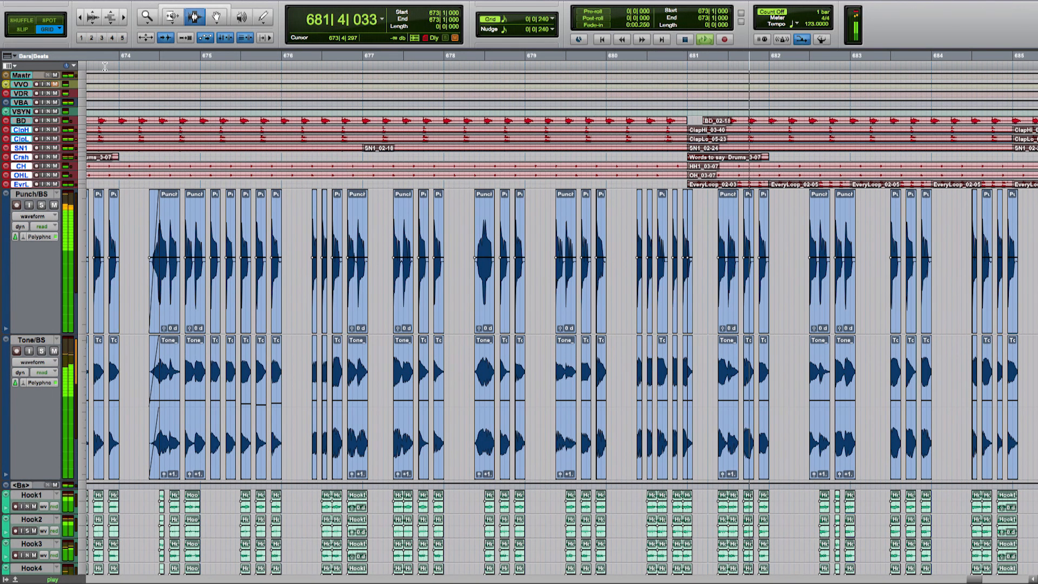
key("r")
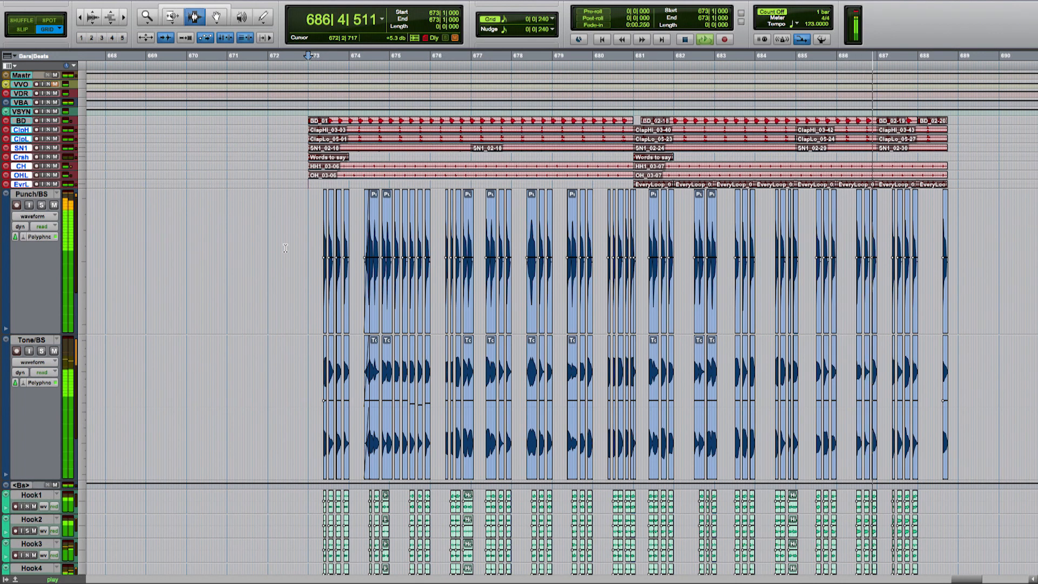
key("ctrl+equal")
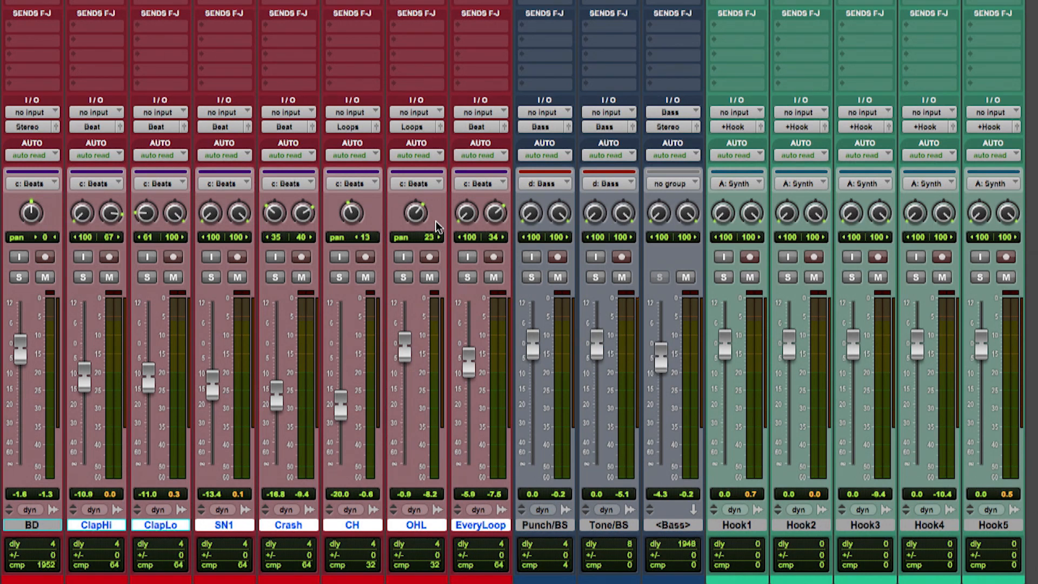
Try a bright blue on the Punch/BS, Tone/BS and <Bass> tracks with the Color Palette, returning them to dark blue.
left_click(540, 525)
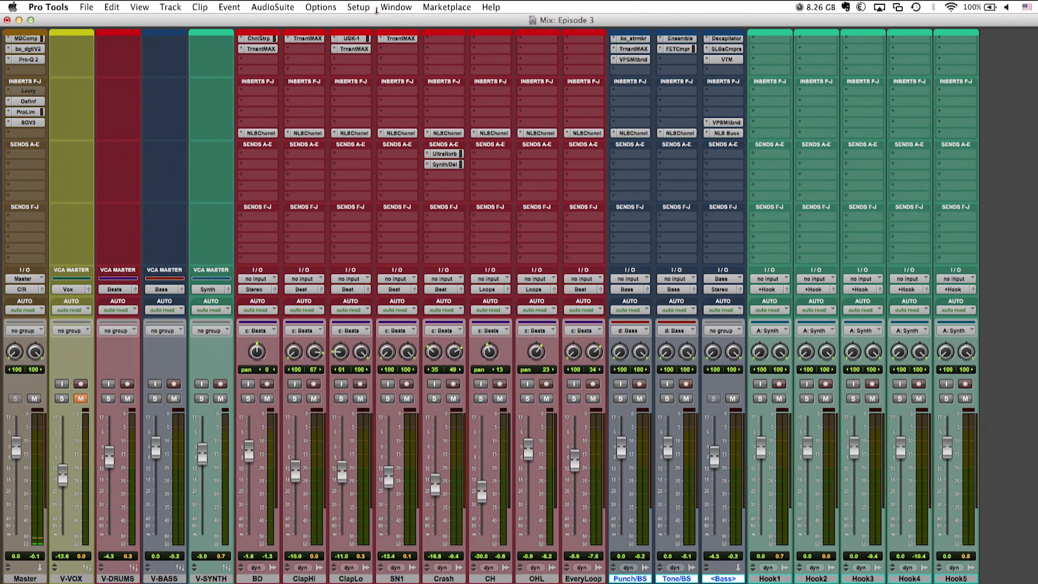
left_click(395, 6)
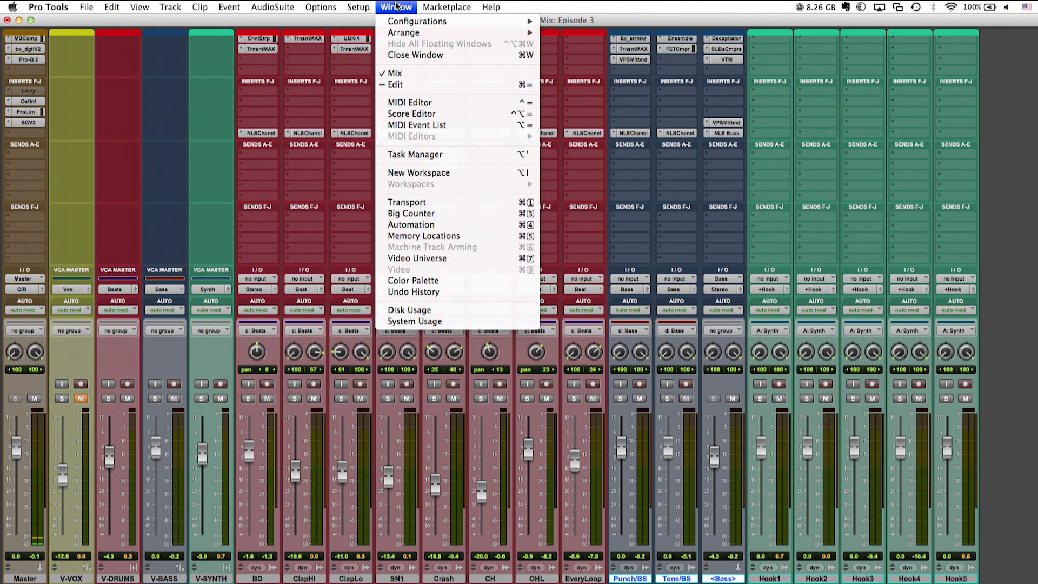
left_click(400, 280)
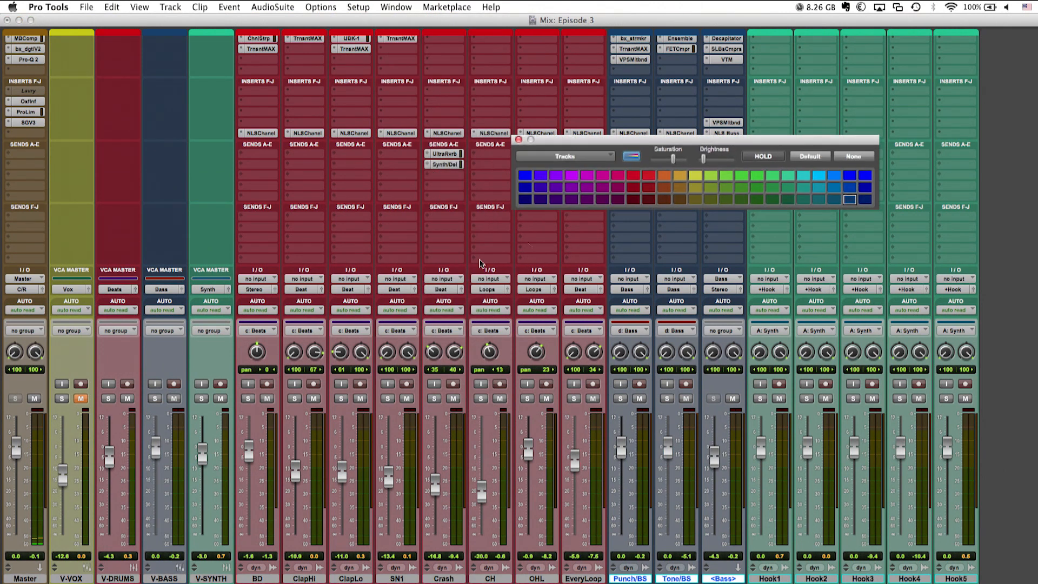
left_click(821, 189)
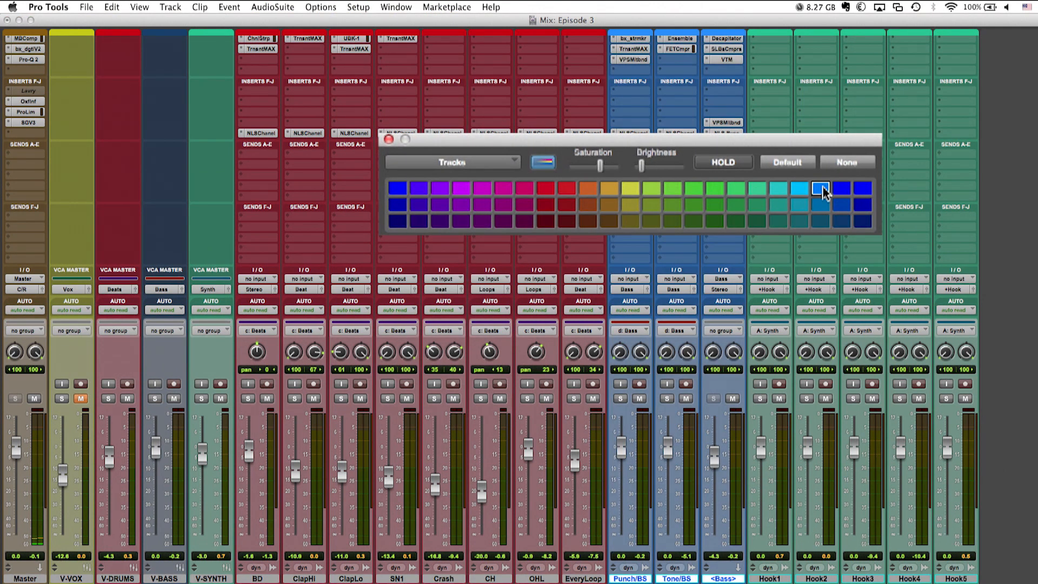
left_click(841, 222)
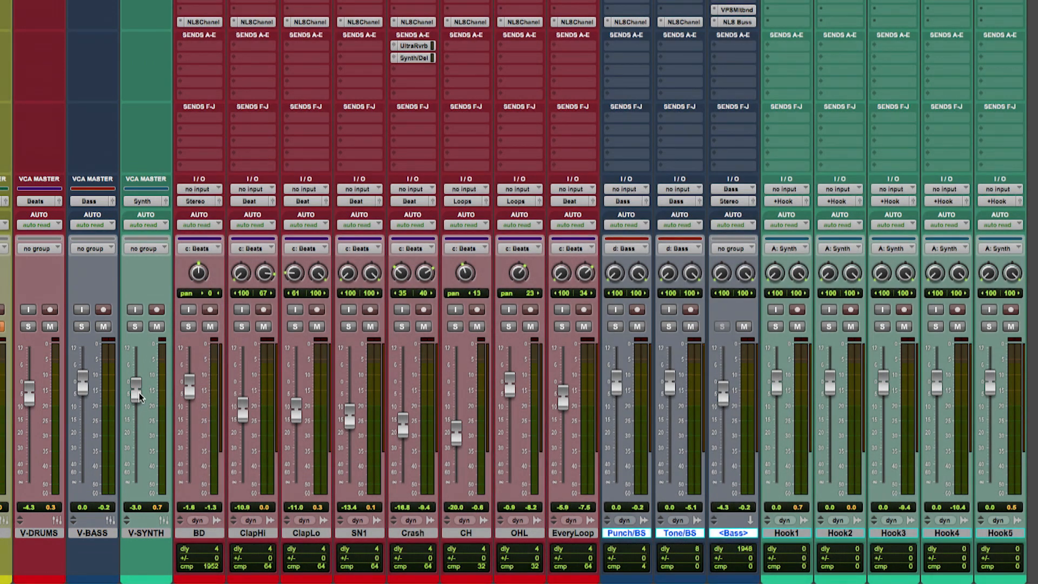
Lower the V-SYNTH and V-DRUMS VCA master faders slightly.
mouse_move(137, 389)
left_mouse_down()
mouse_move(136, 431)
mouse_move(138, 395)
left_mouse_up()
left_click_drag(31, 402, 31, 404)
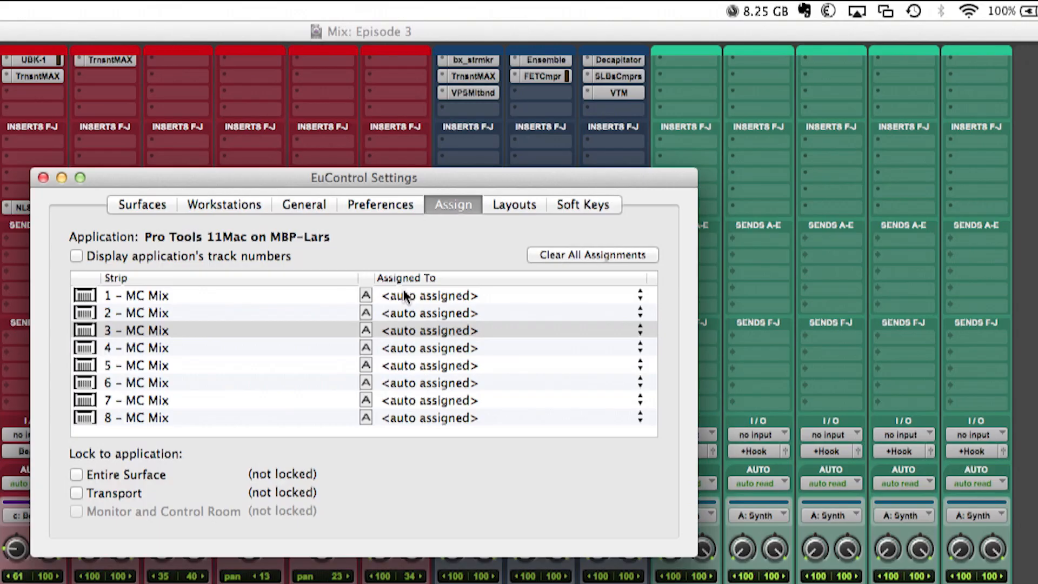
Assign the V-VOX, V-DRUMS and V-BASS faders to MC Mix strips 1, 2 and 3 in the EuControl Settings.
left_click(405, 296)
left_click(411, 359)
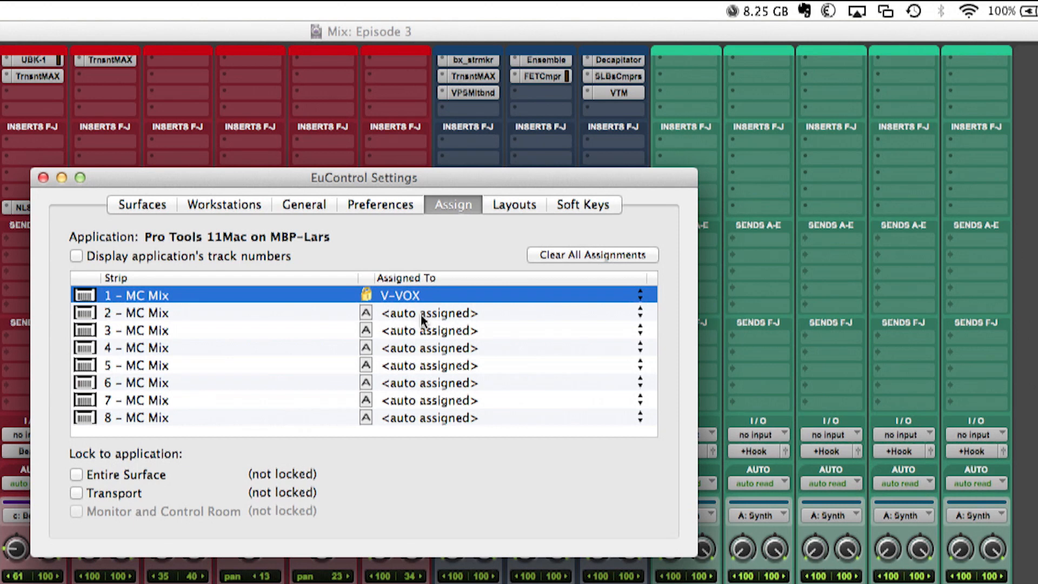
left_click(421, 314)
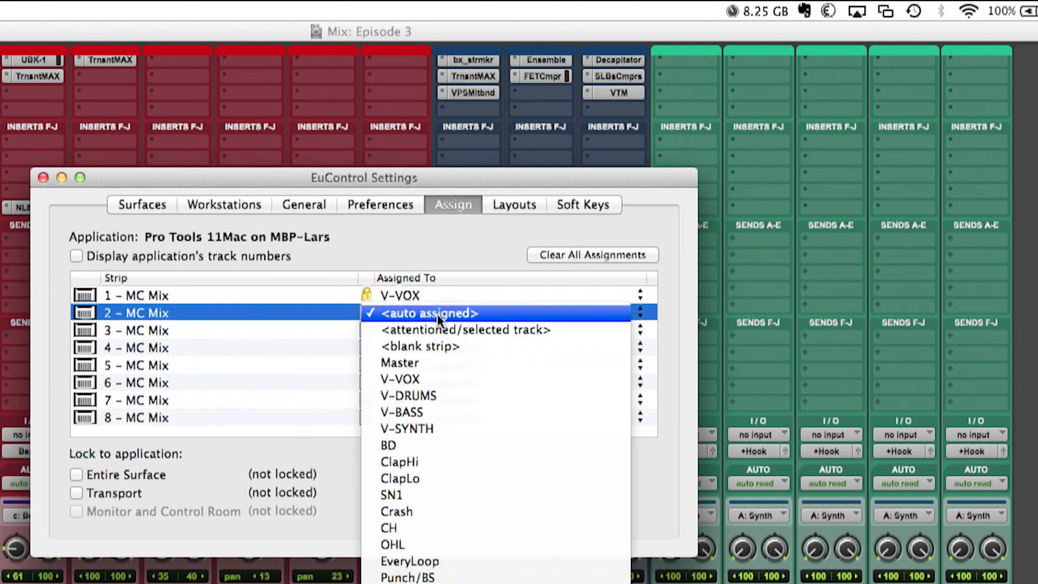
left_click(434, 397)
left_click(411, 328)
left_click(412, 430)
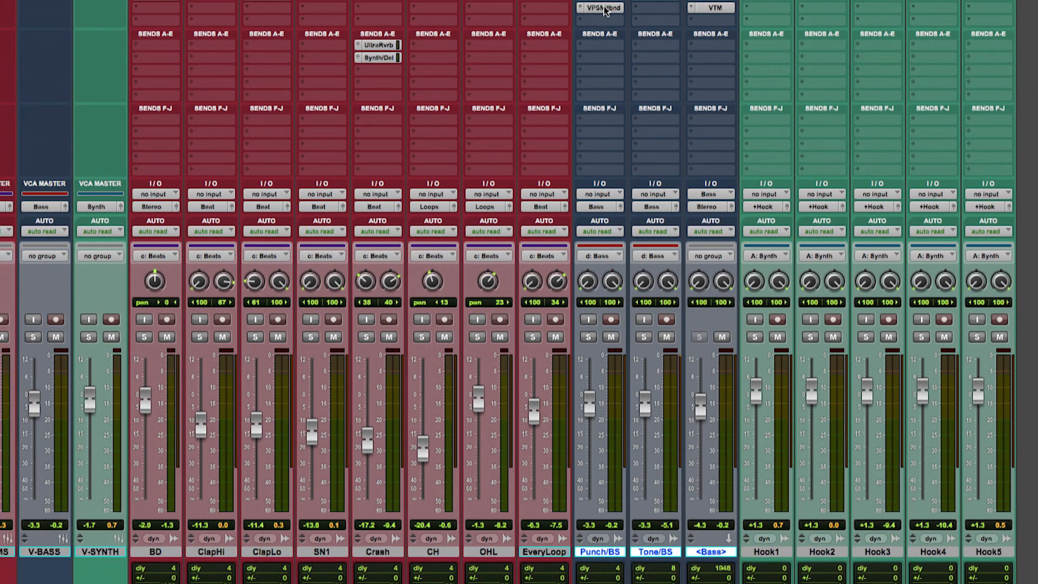
Inspect the Punch/BS track's Multiband Sidechain, bx_stereomaker and Transient Master inserts and solo the track.
left_click(602, 7)
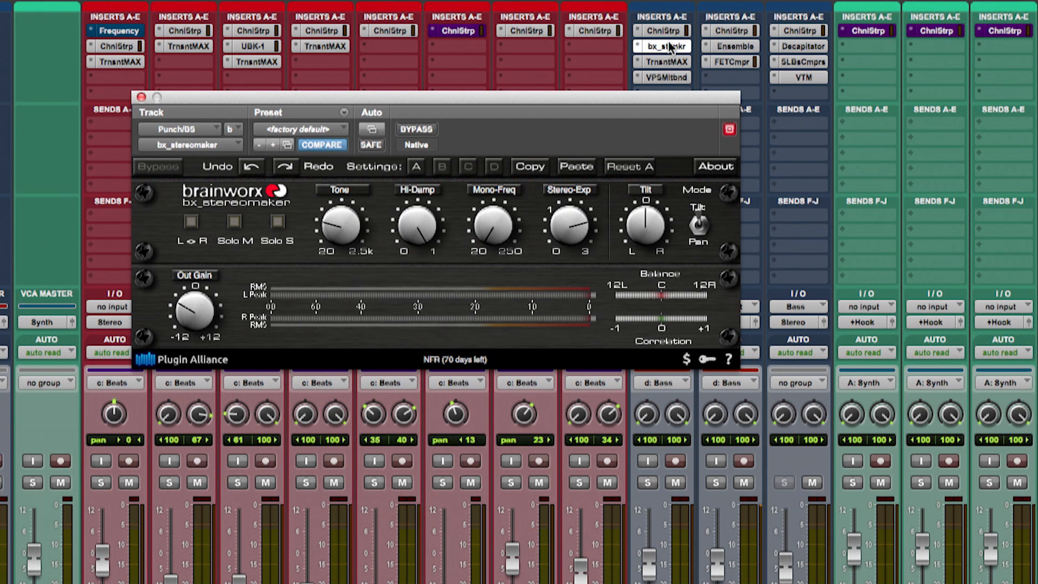
left_click(669, 61)
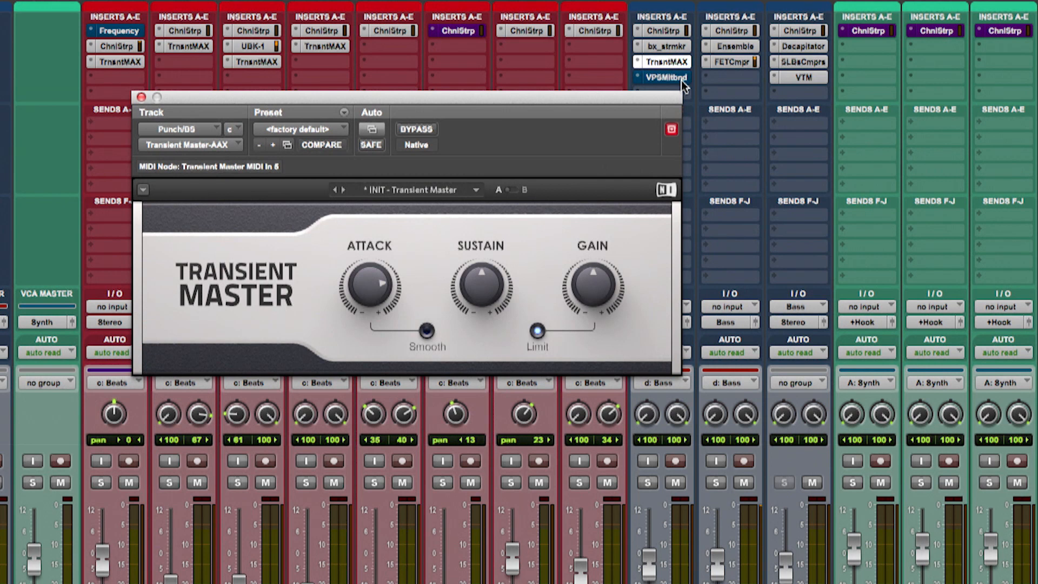
left_click(648, 482)
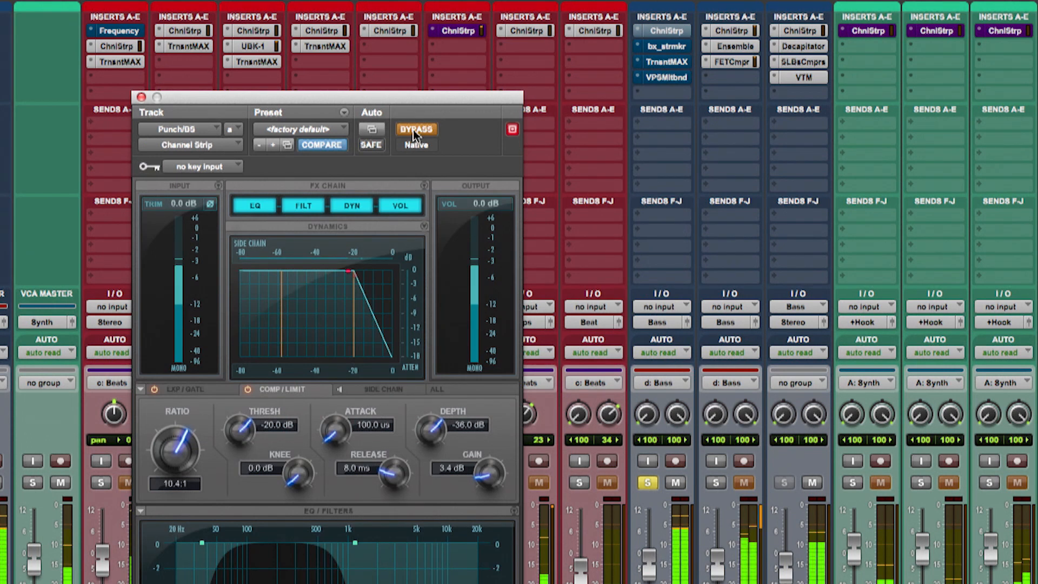
Take Punch/BS's Channel Strip, bx_stereomaker, Transient Master and Multiband Sidechain out of bypass one by one during playback and close the plug-in window.
left_click(414, 129)
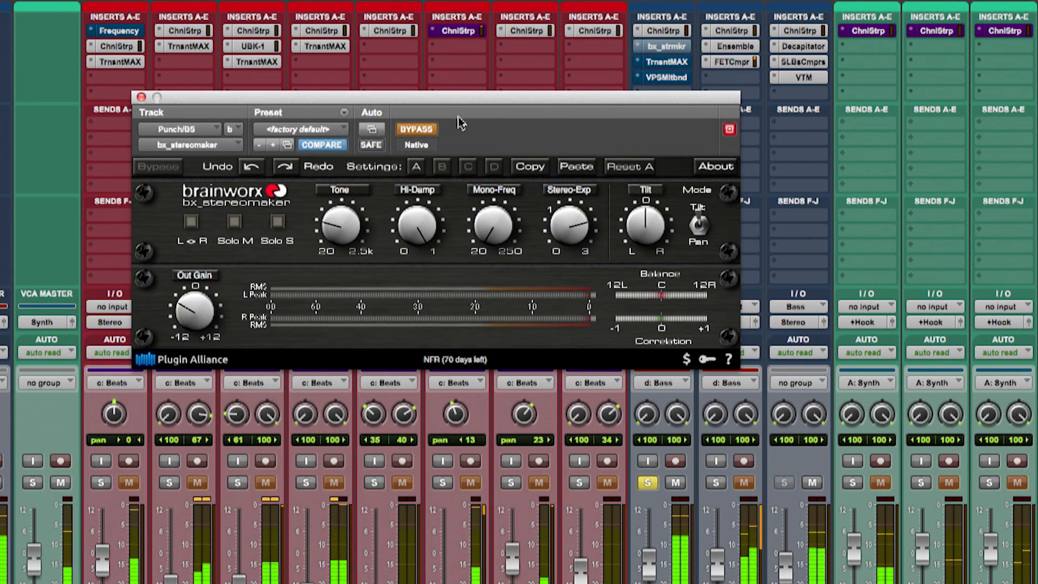
left_click(416, 129)
left_click(665, 63)
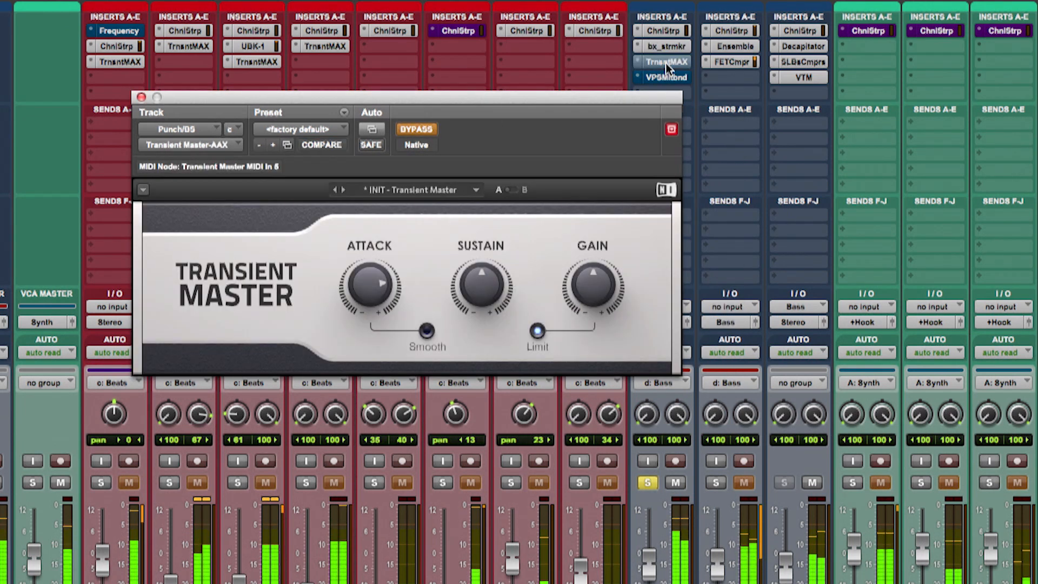
left_click(411, 128)
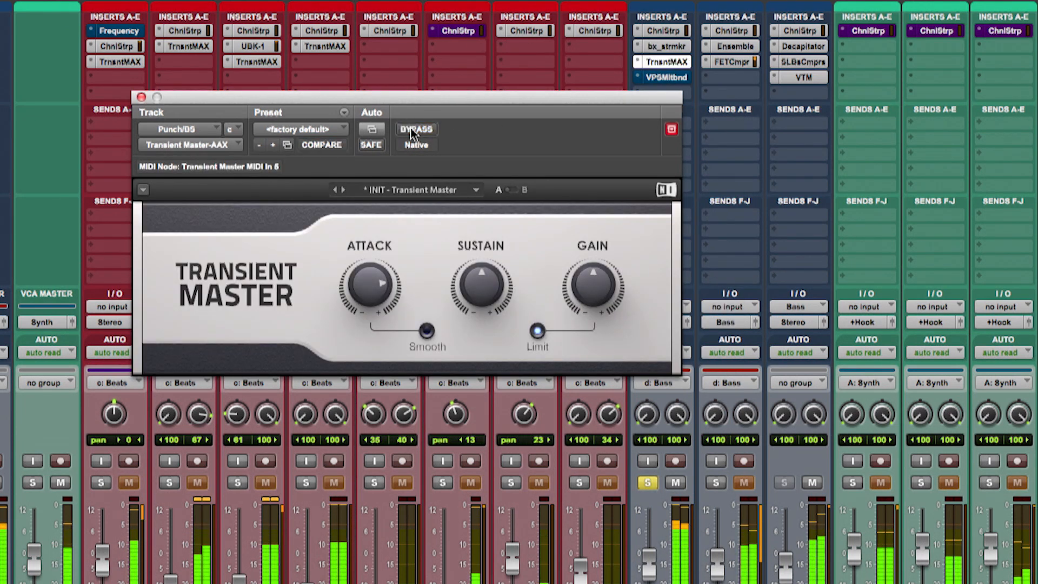
left_click(664, 77)
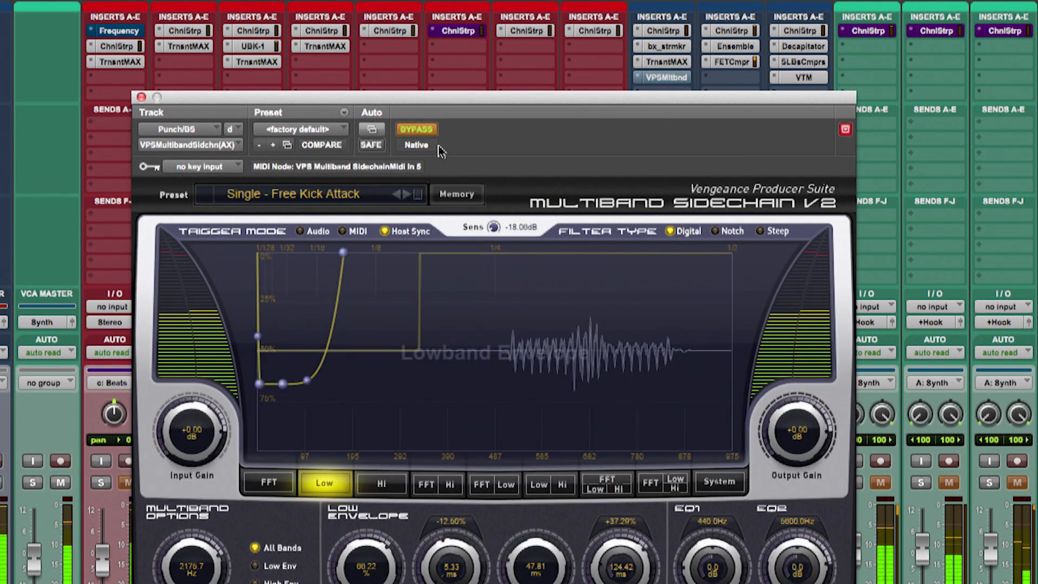
left_click(421, 129)
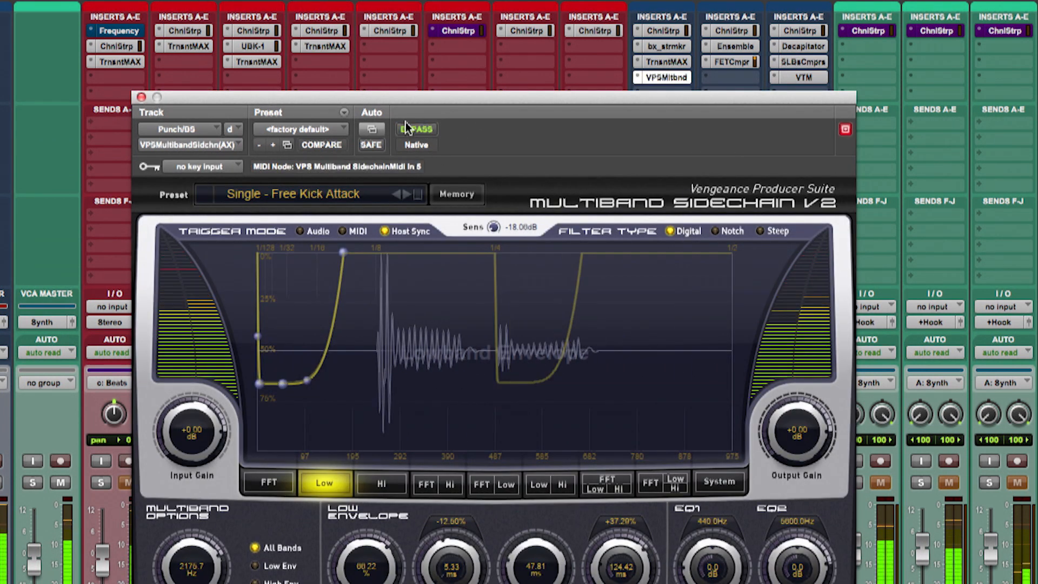
left_click(140, 98)
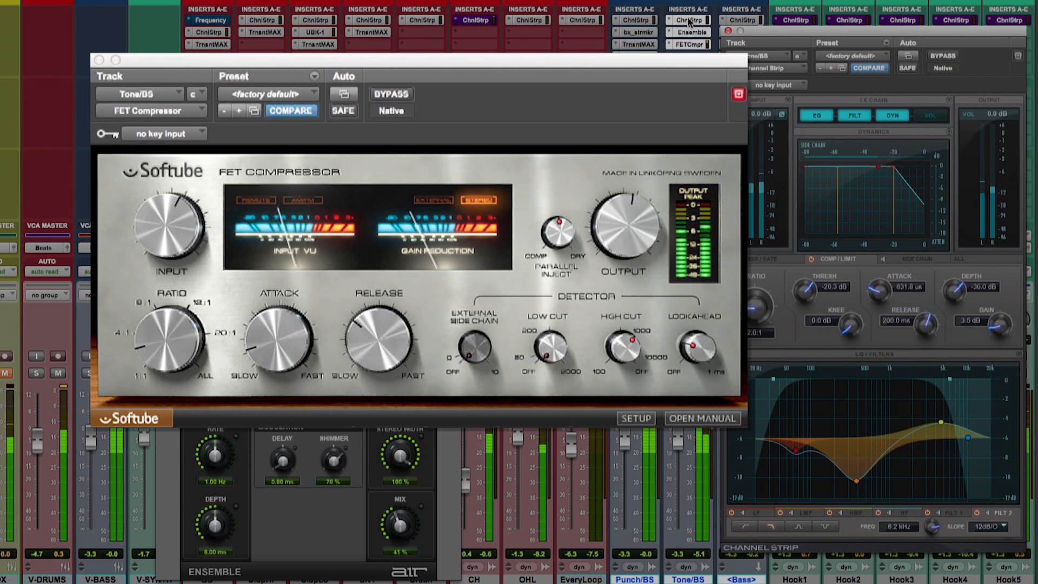
Compare the soloed Tone/BS track with and without its Channel Strip, Ensemble and FET Compressor inserts, and close the plug-in windows.
left_click(689, 21, "shift+super")
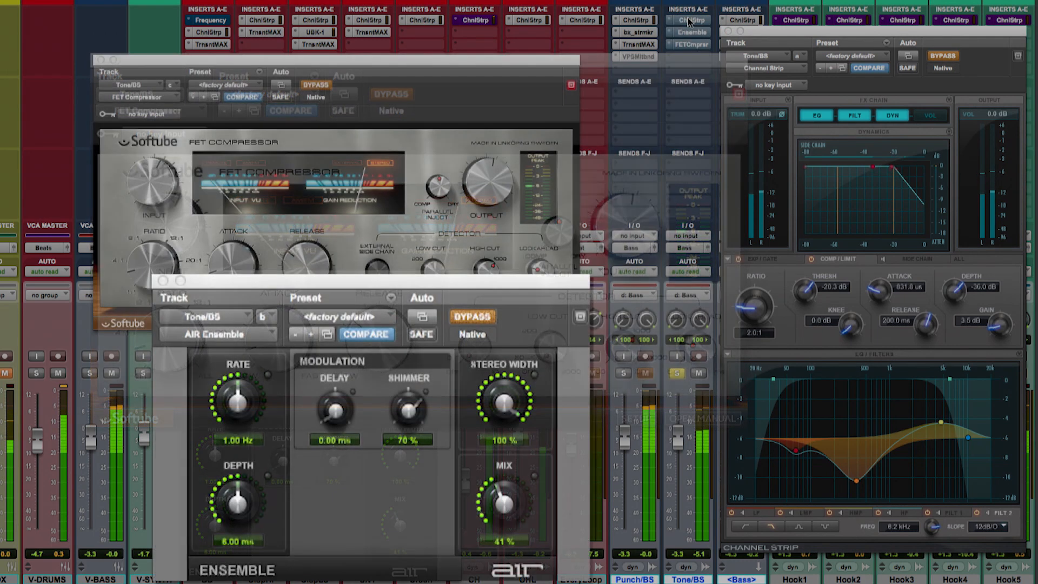
left_click(689, 21, "shift+super")
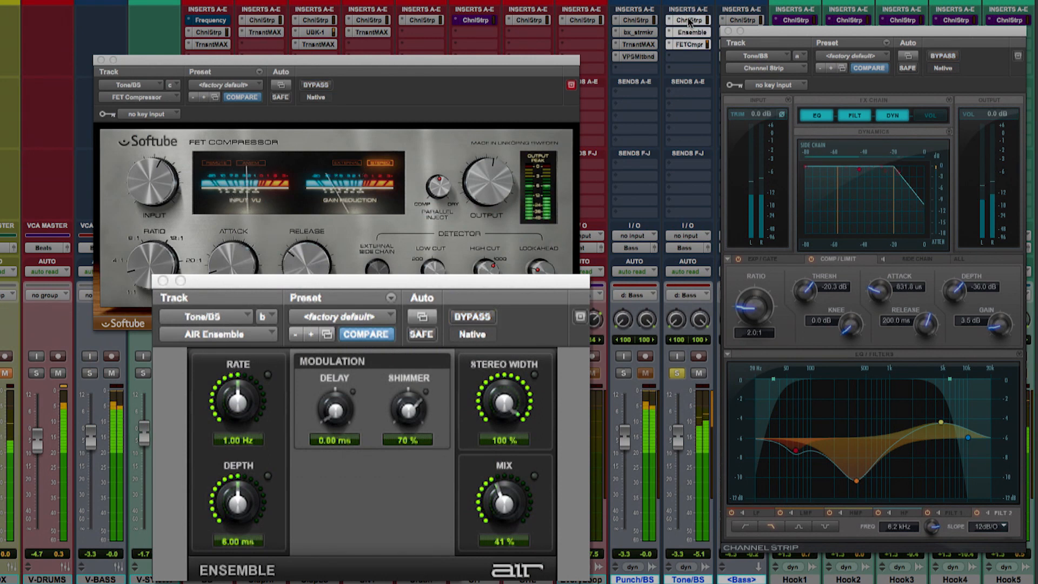
left_click(689, 21, "shift+super")
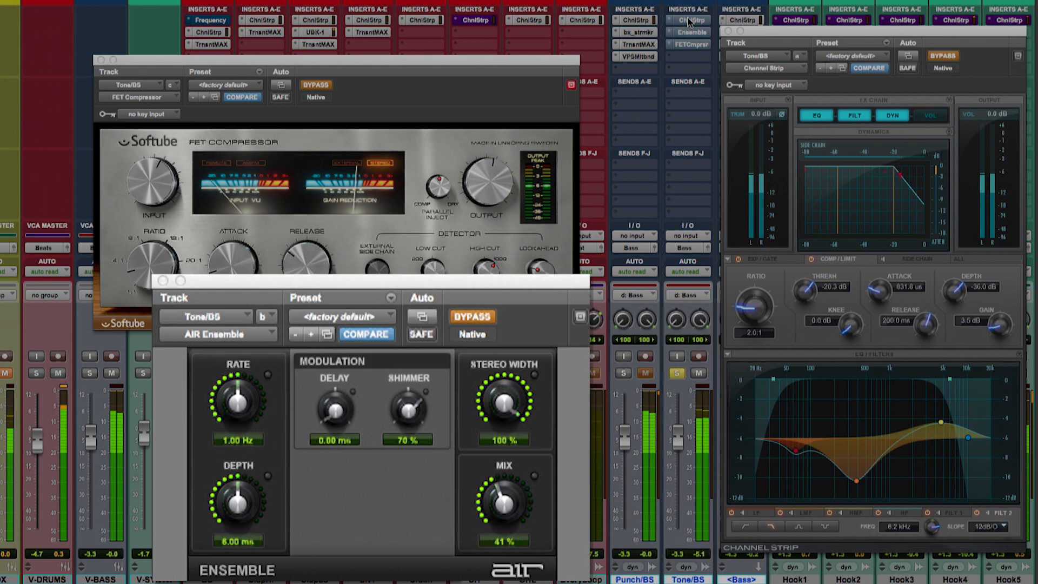
left_click(689, 20, "shift+super")
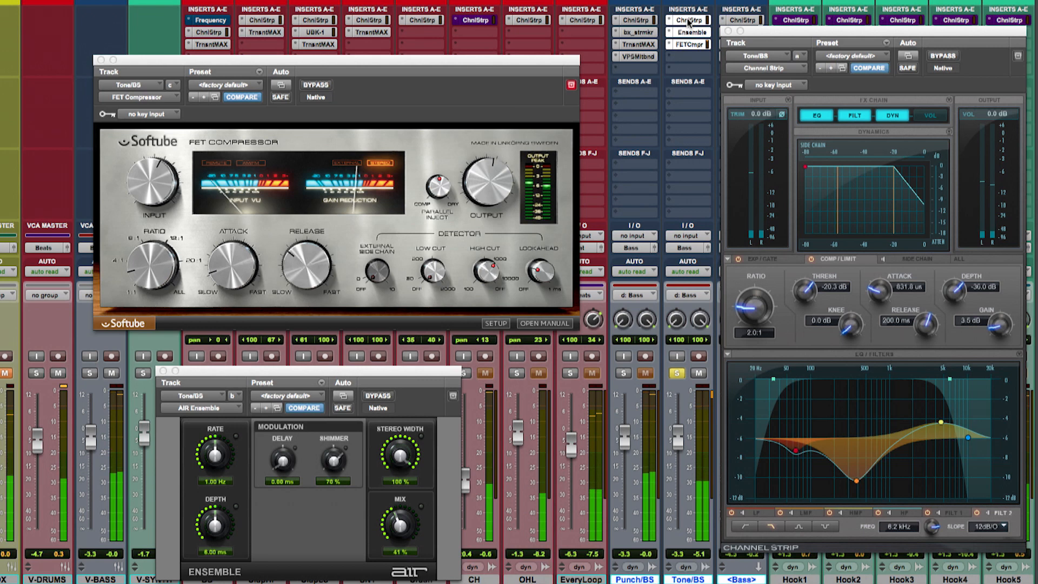
key("ctrl+alt+super+w")
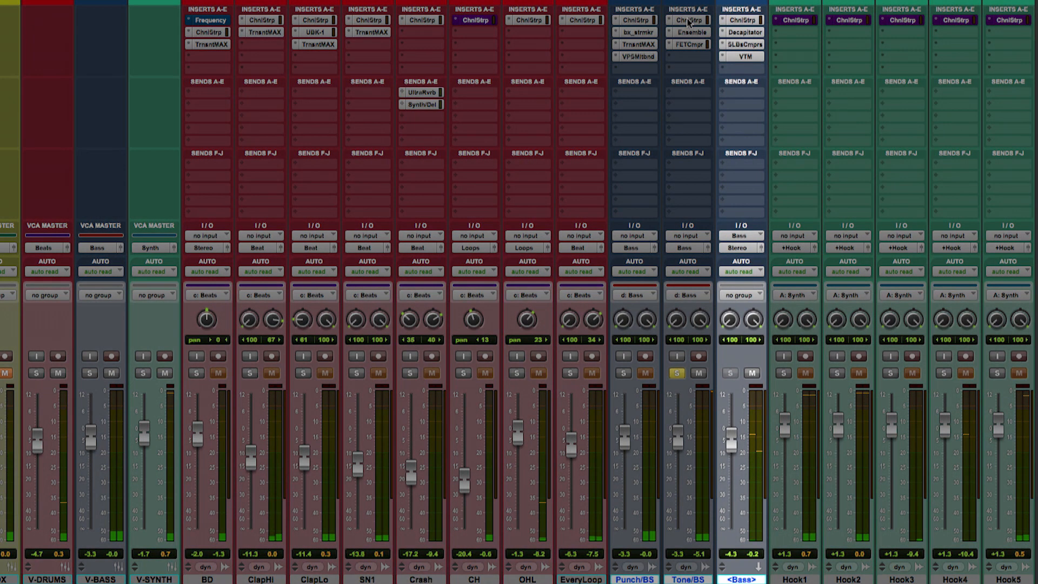